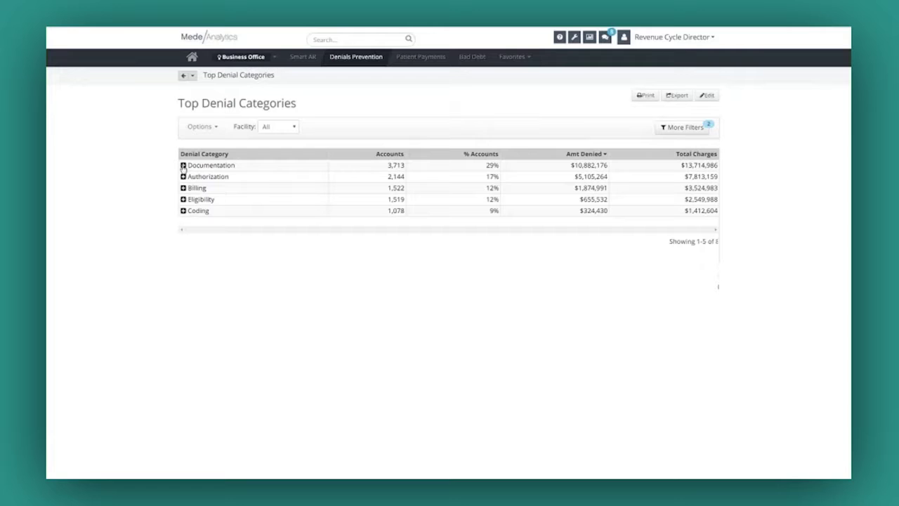
- Expand the Documentation category into its four denial reasons, led by 152 Medical Necessity of LOS
{"action": "left_click", "coordinate": [183, 166]}
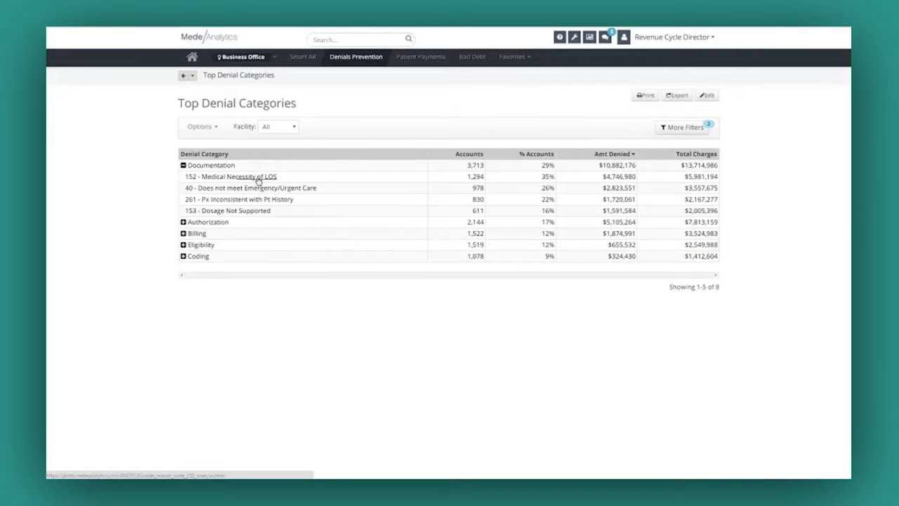
- Open reason code 152's denial prevention opportunities by primary payer, led by Blue Cross PPO
{"action": "left_click", "coordinate": [258, 178]}
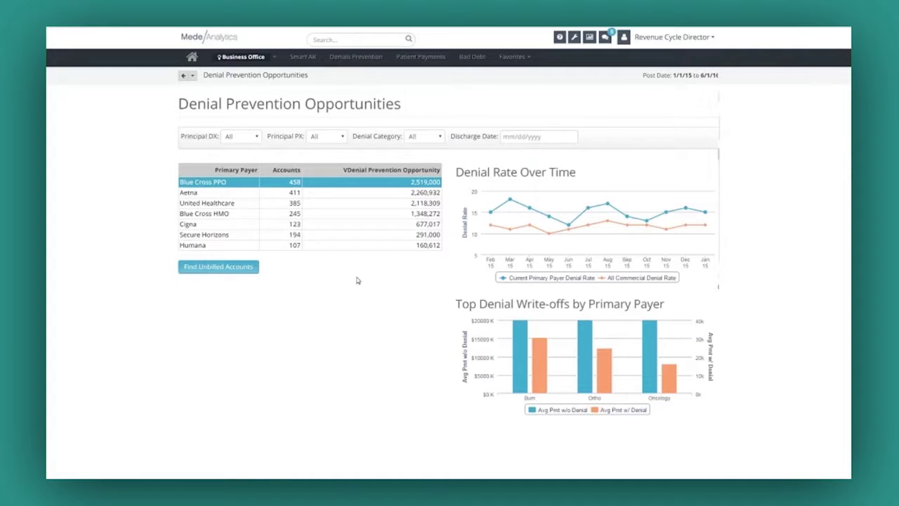
- Show the Denial Category filter choices on the Potential Denials Priority Worklist
{"action": "left_click", "coordinate": [427, 138]}
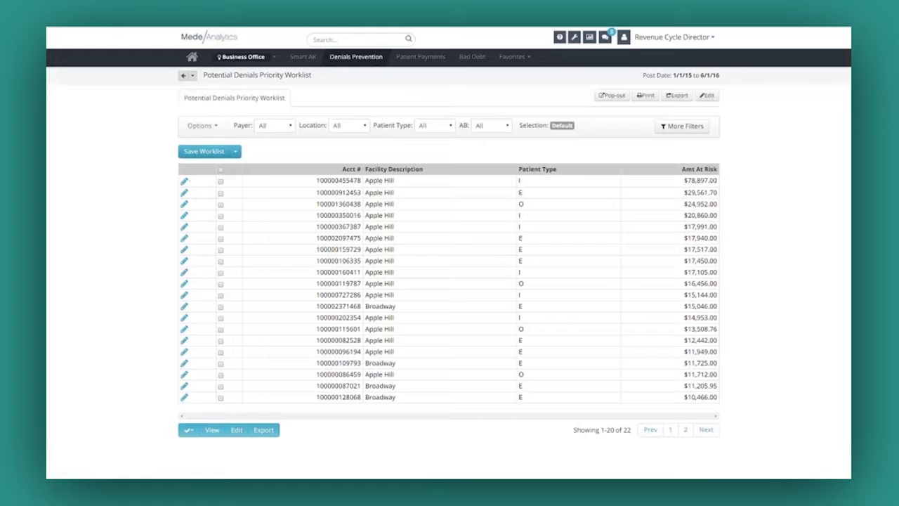
- Review the first worklist account's details, then return to the Business Office Performance dashboard
{"action": "left_click", "coordinate": [184, 181]}
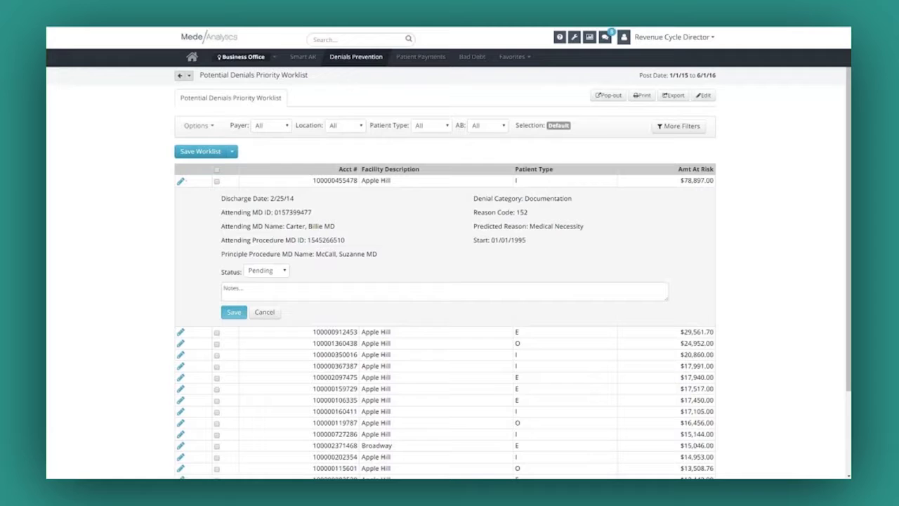
{"action": "left_click", "coordinate": [237, 69]}
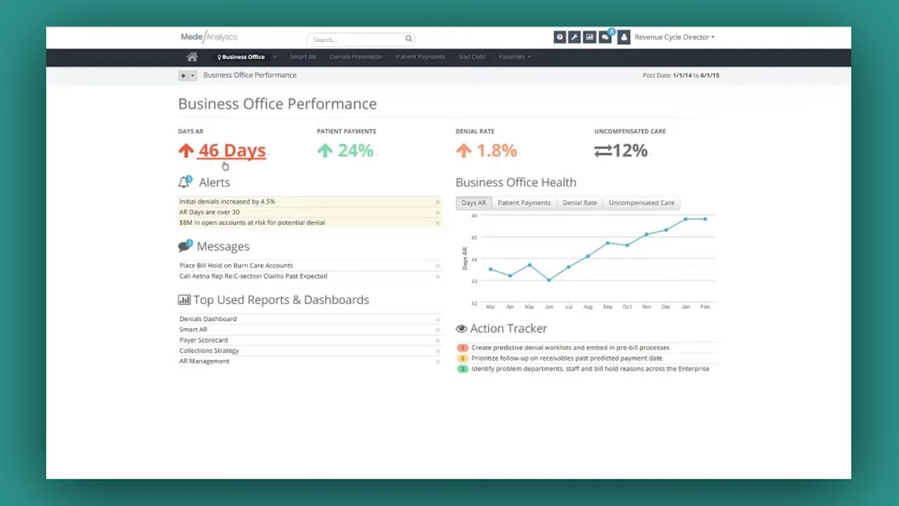
- Drill into the 46 Days AR figure, then view the Track N Target report for accounts past expected payment
{"action": "left_click", "coordinate": [211, 154]}
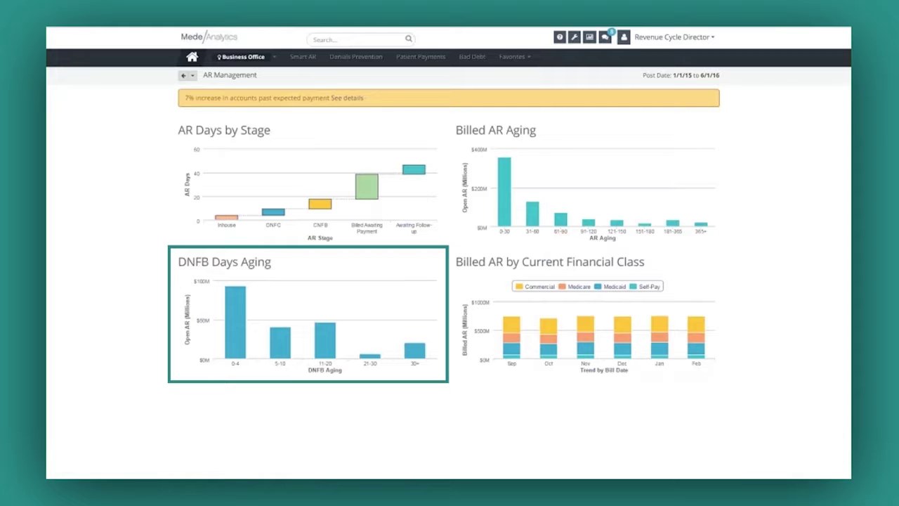
{"action": "mouse_move", "coordinate": [326, 342]}
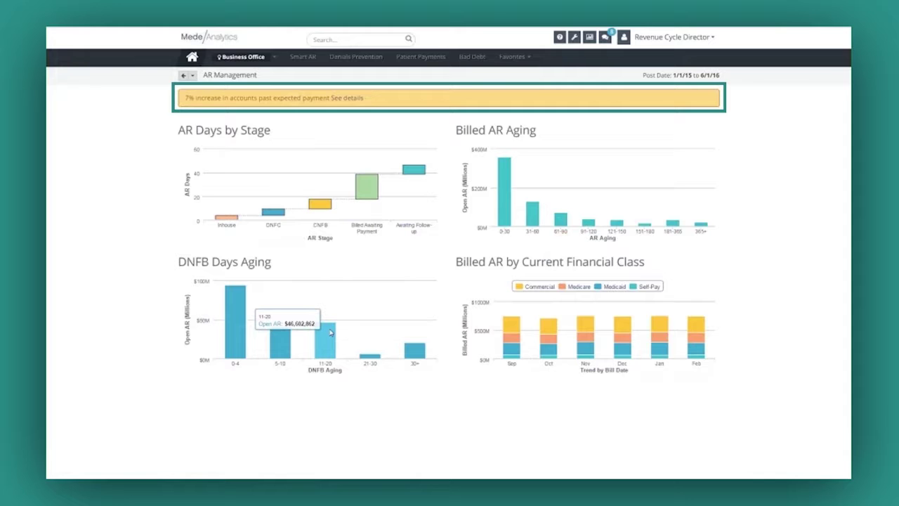
{"action": "left_click", "coordinate": [342, 99]}
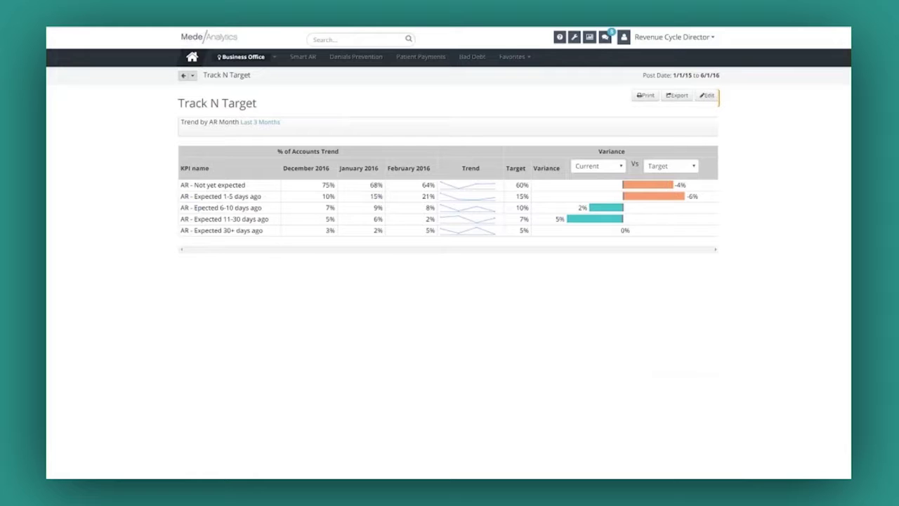
- Break out 'AR - Expected 1-5 days ago' by primary payer, with Commercial at $45,805,702
{"action": "left_click", "coordinate": [231, 197]}
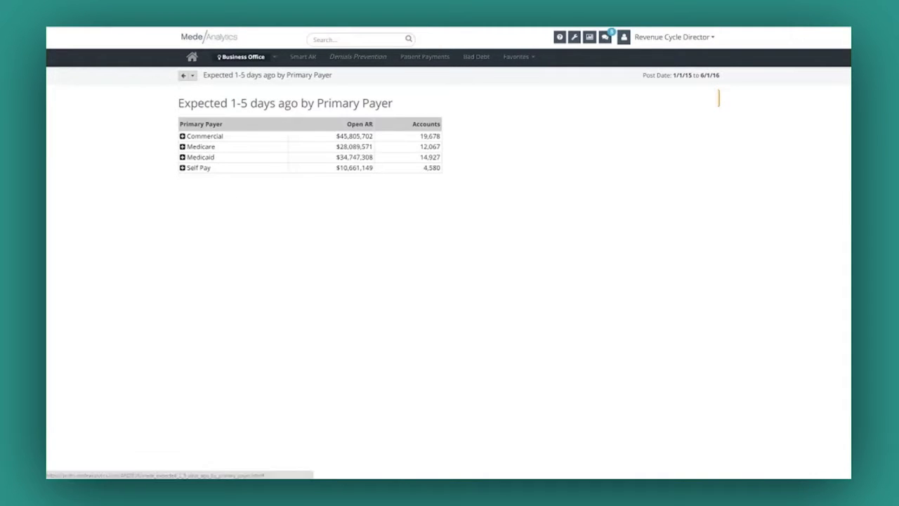
- Expand Commercial into its individual payers and chart Aetna's open AR by service line
{"action": "left_click", "coordinate": [182, 137]}
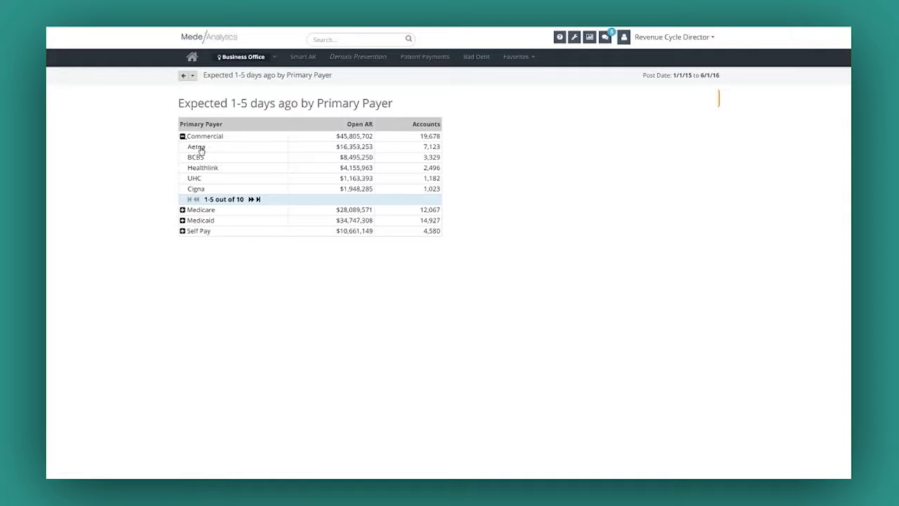
{"action": "left_click", "coordinate": [201, 150]}
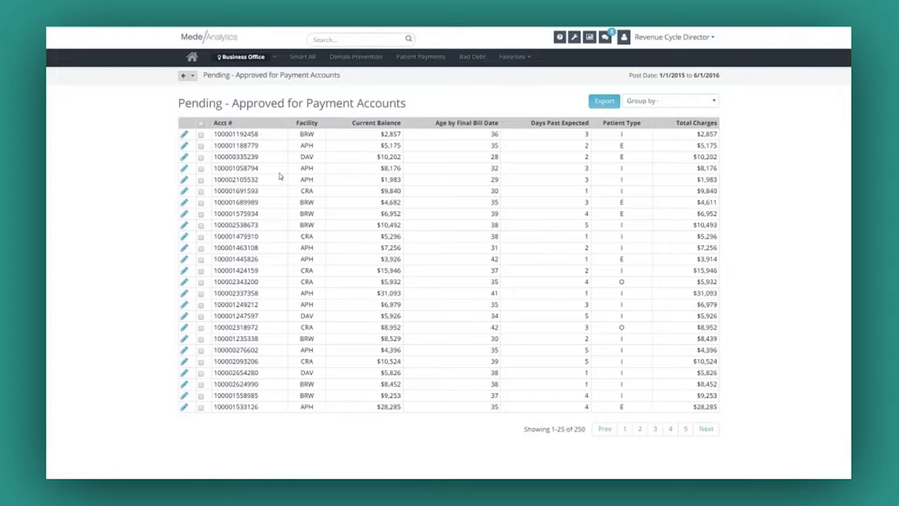
- Show the first pending account's detail record with its 40 charges
{"action": "left_click", "coordinate": [247, 134]}
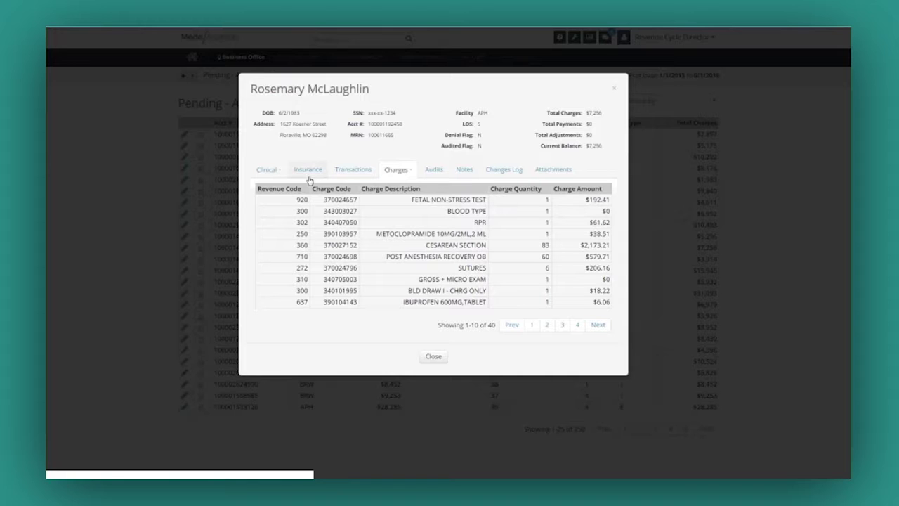
- Check the patient's clinical diagnoses and procedures, then close the account details
{"action": "left_click", "coordinate": [267, 171]}
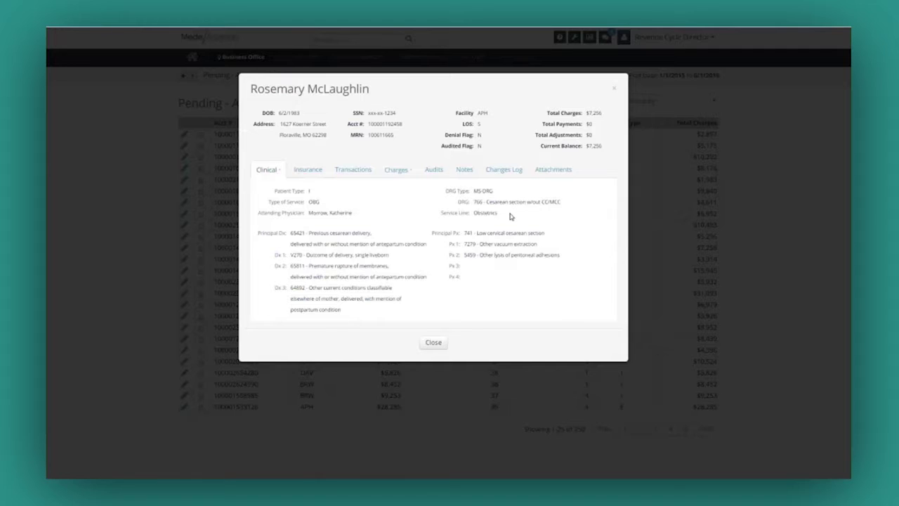
{"action": "left_click", "coordinate": [434, 344]}
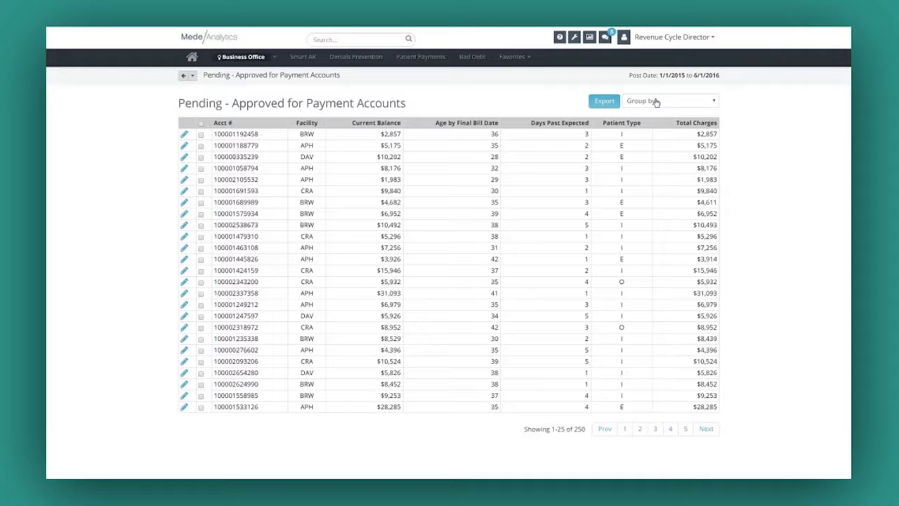
- Group pending accounts by Principal PX and expand 741 Low cervical cesarean section (341 accounts)
{"action": "left_click", "coordinate": [656, 102]}
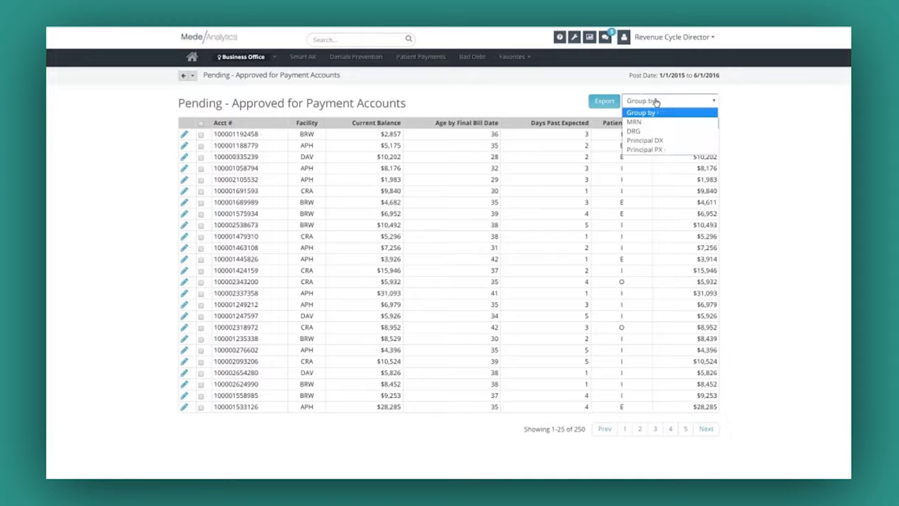
{"action": "left_click", "coordinate": [659, 150]}
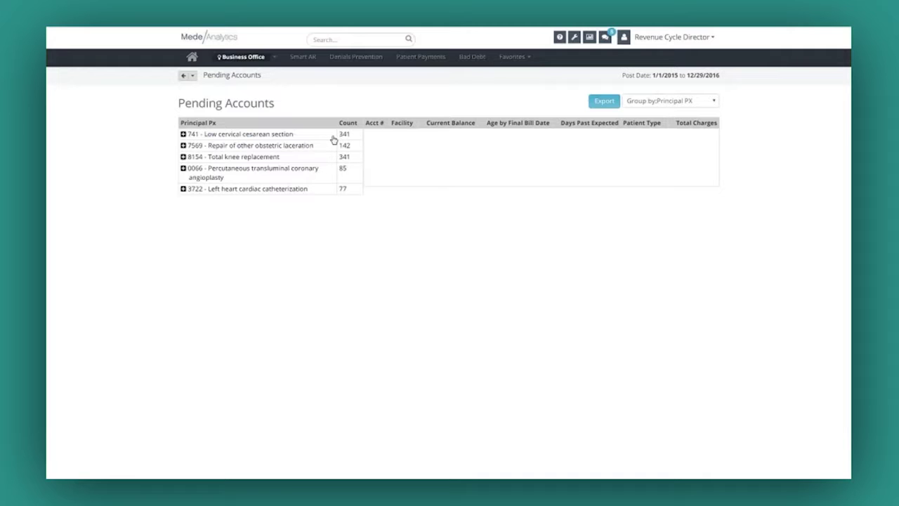
{"action": "left_click", "coordinate": [257, 135]}
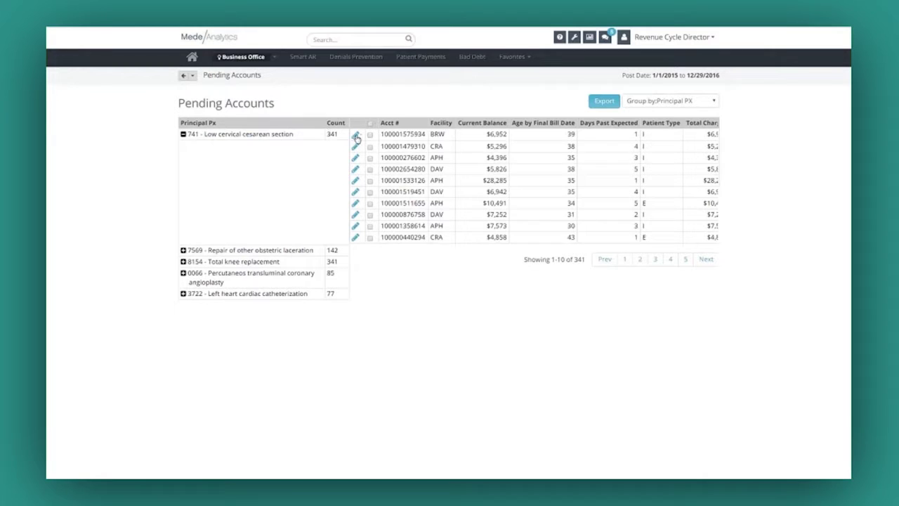
- Assign the first cesarean account to Joe with the note 'C-section issue - please call' and save
{"action": "left_click", "coordinate": [355, 136]}
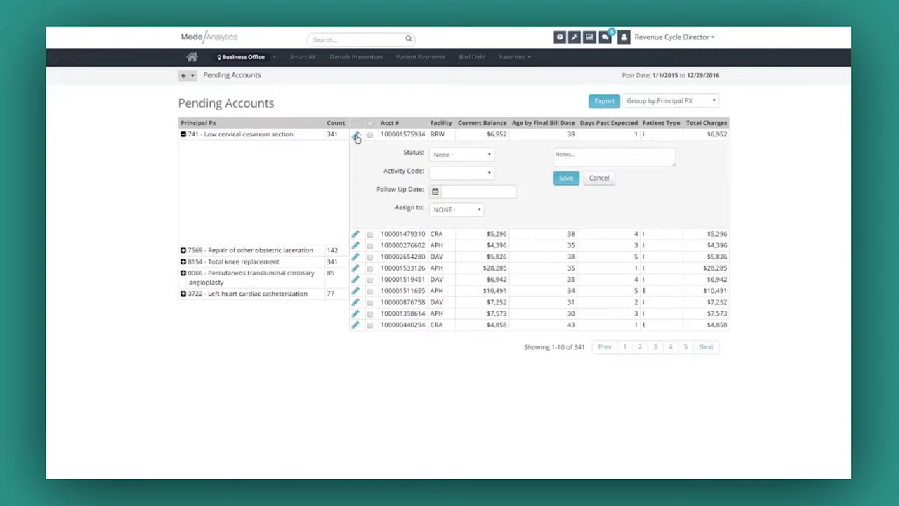
{"action": "left_click", "coordinate": [582, 154]}
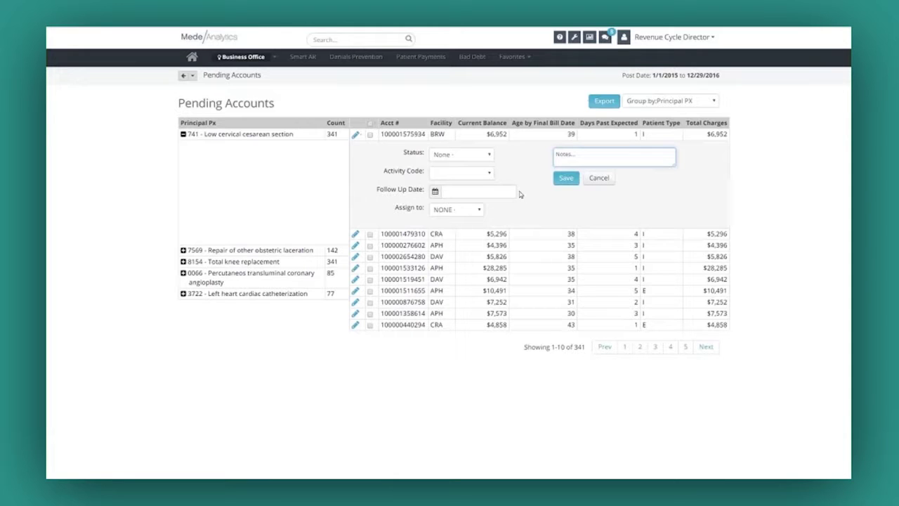
{"action": "left_click", "coordinate": [479, 210]}
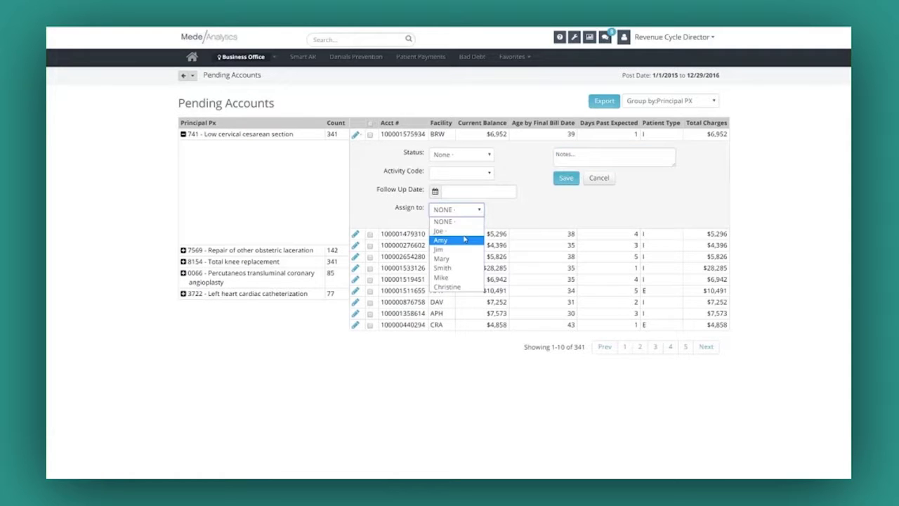
{"action": "left_click", "coordinate": [469, 231]}
{"action": "left_click", "coordinate": [585, 156]}
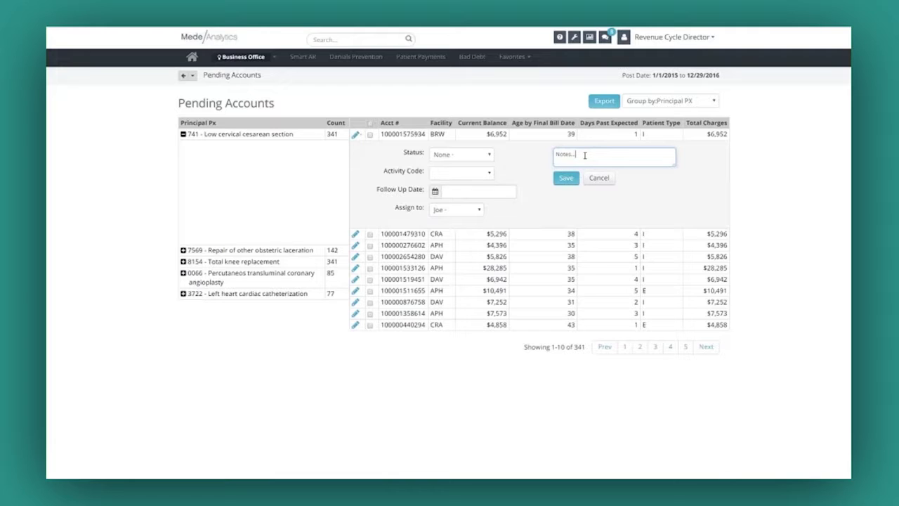
{"action": "type", "text": "Note"}
{"action": "key", "text": "BackSpace"}
{"action": "key", "text": "BackSpace"}
{"action": "key", "text": "BackSpace"}
{"action": "type", "text": "C"}
{"action": "type", "text": "-section issu"}
{"action": "type", "text": "e -0"}
{"action": "type", "text": "lease call"}
{"action": "left_click", "coordinate": [568, 179]}
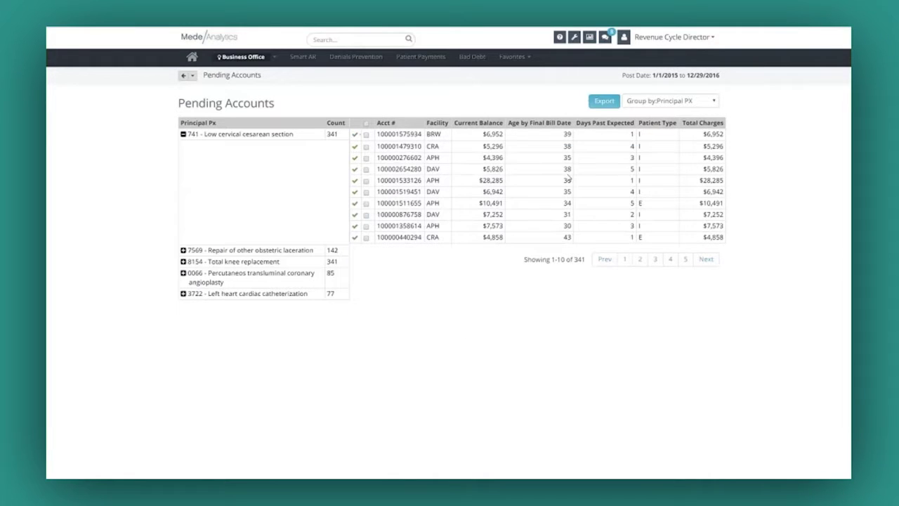